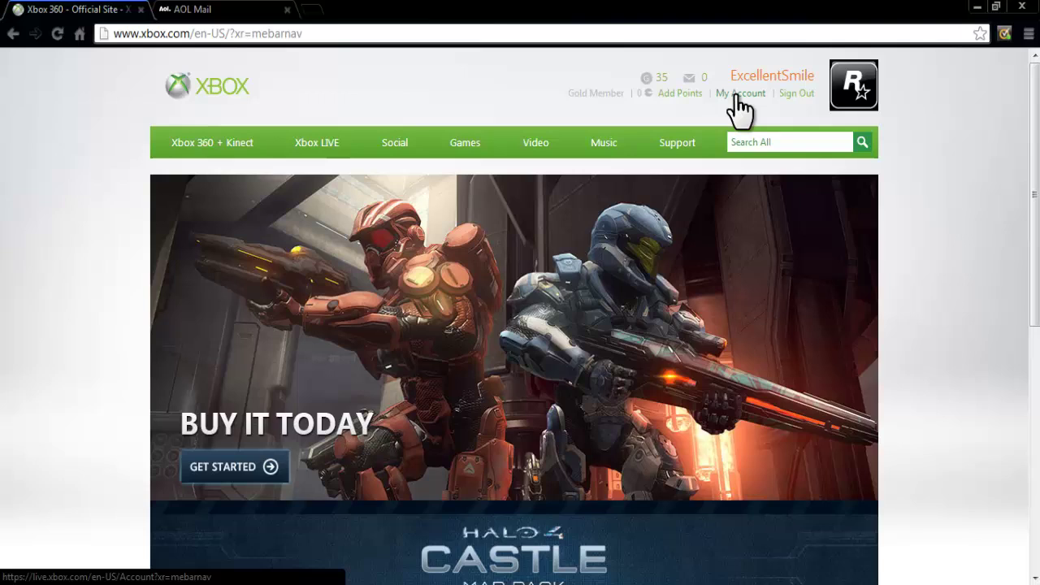
# Request the Xbox account page and wait for the Microsoft password re-entry page
pyautogui.click(738, 95)
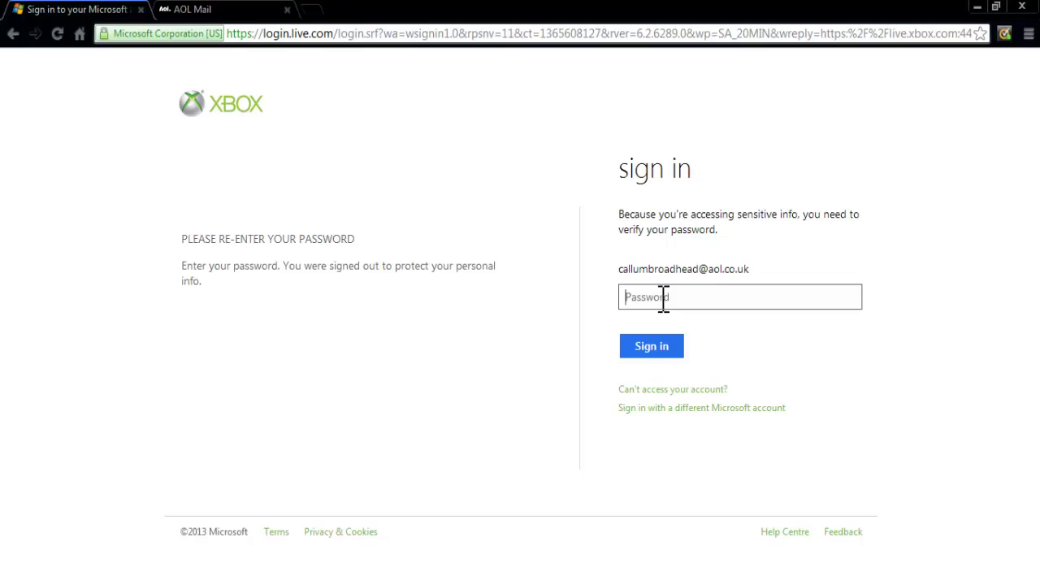
# Re-enter the account password and reach the emailed security code prompt
pyautogui.write('•••')
pyautogui.write('••••')
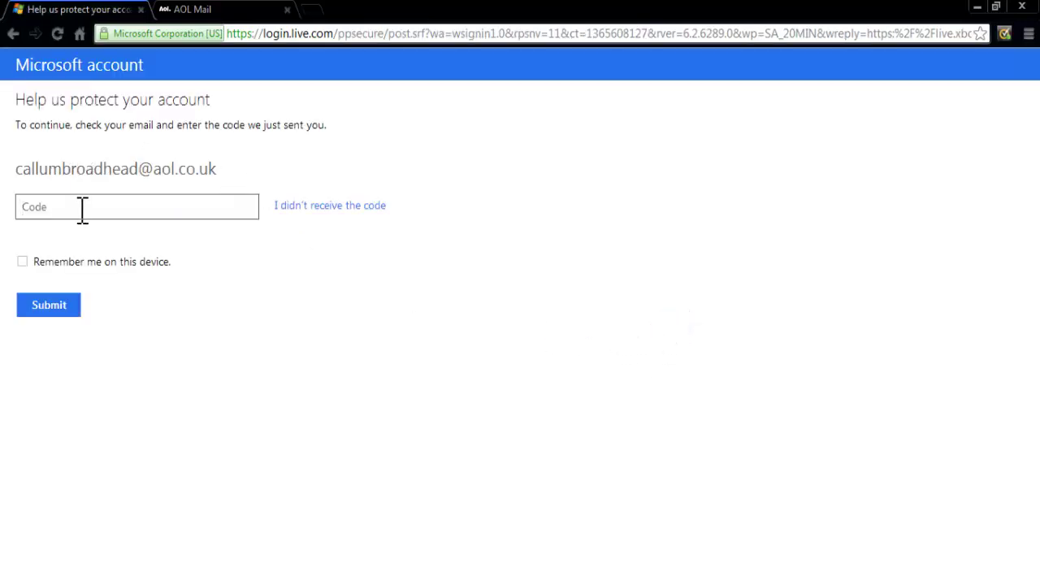
pyautogui.click(88, 207)
pyautogui.moveTo(224, 172); pyautogui.dragTo(21, 183)
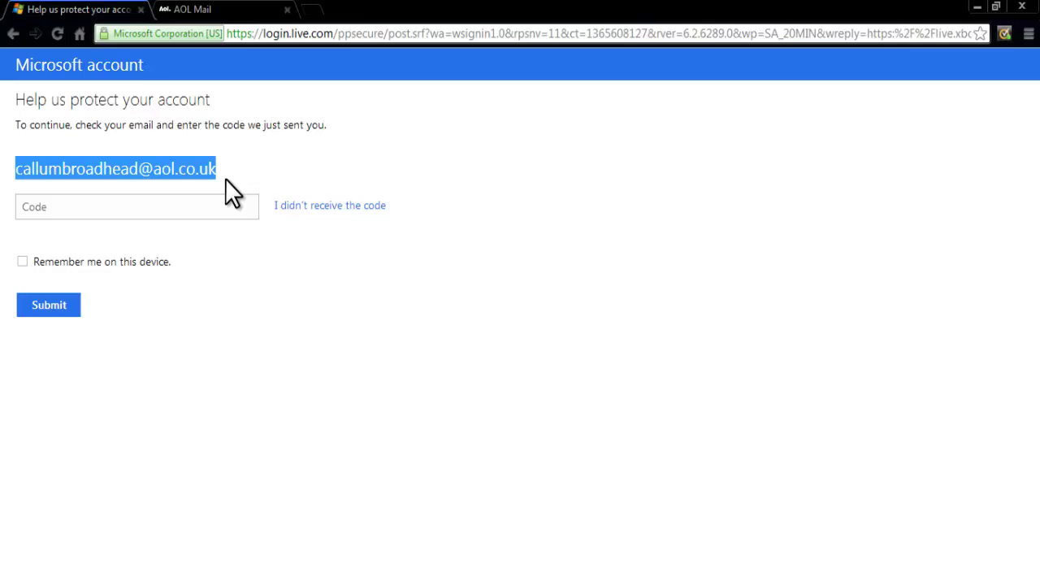
# In AOL Mail, find and open the Microsoft account security code email
pyautogui.click(227, 11)
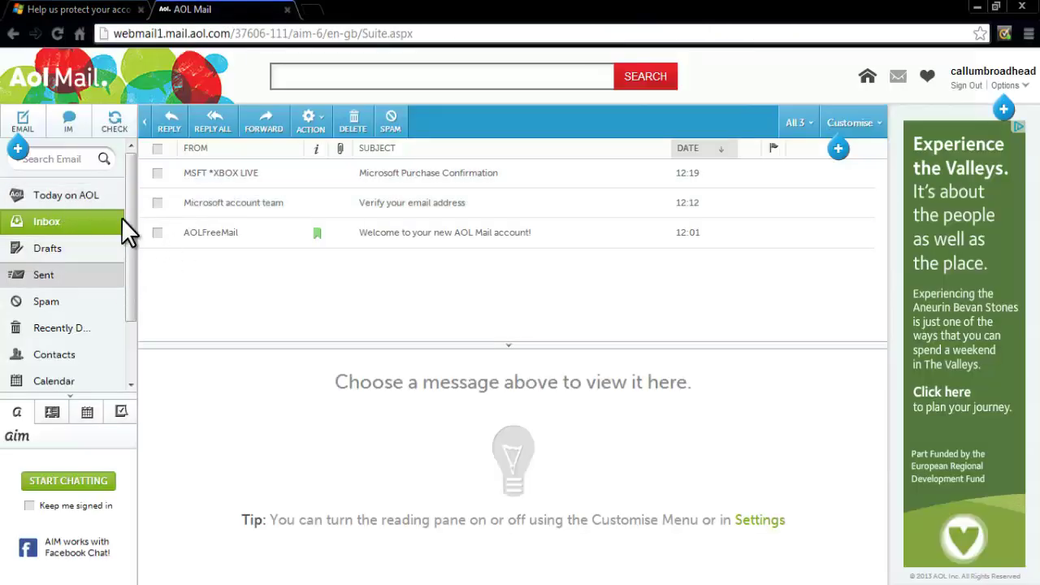
pyautogui.click(116, 124)
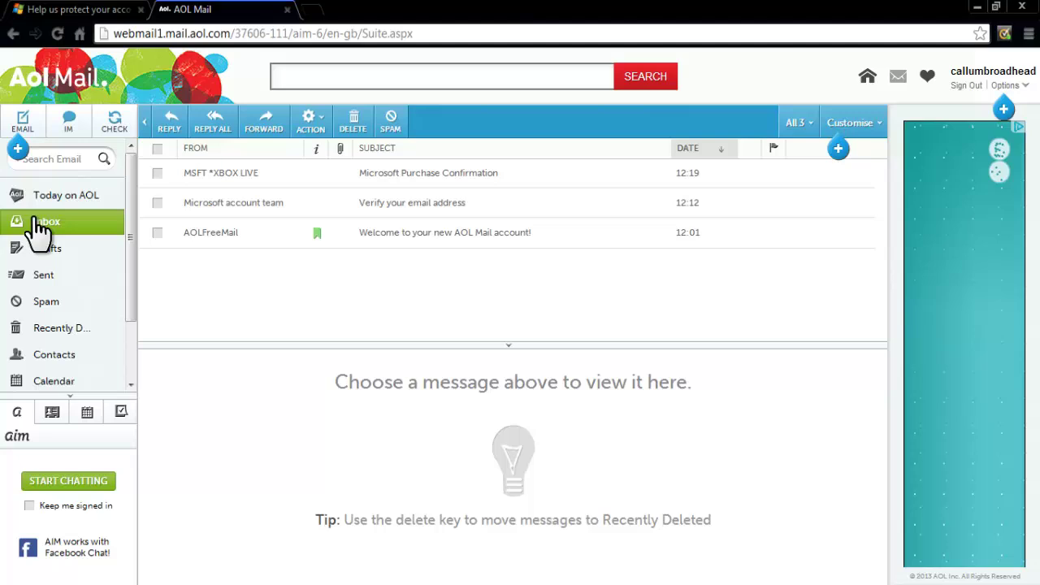
pyautogui.click(59, 301)
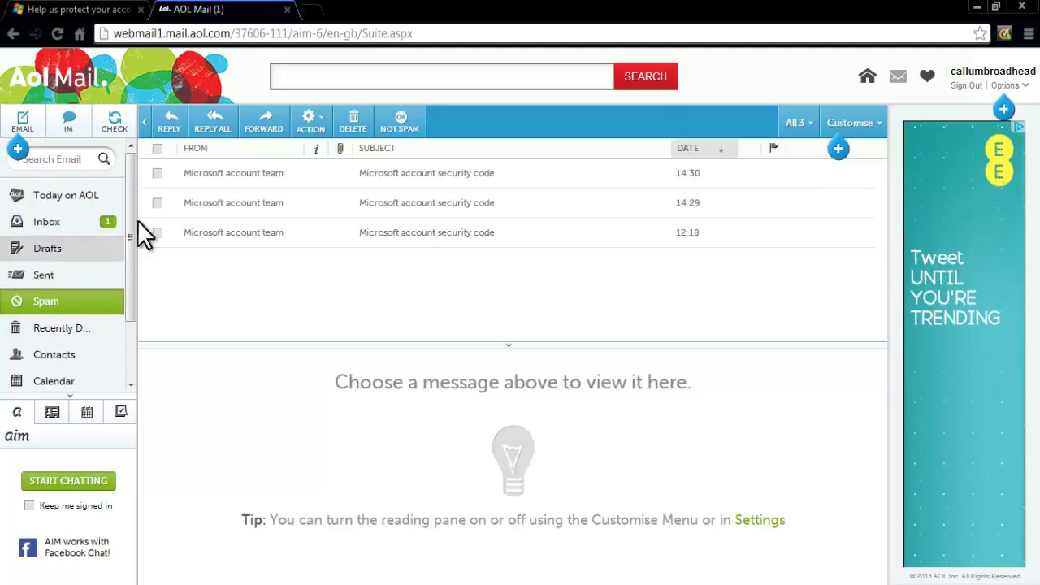
pyautogui.click(73, 226)
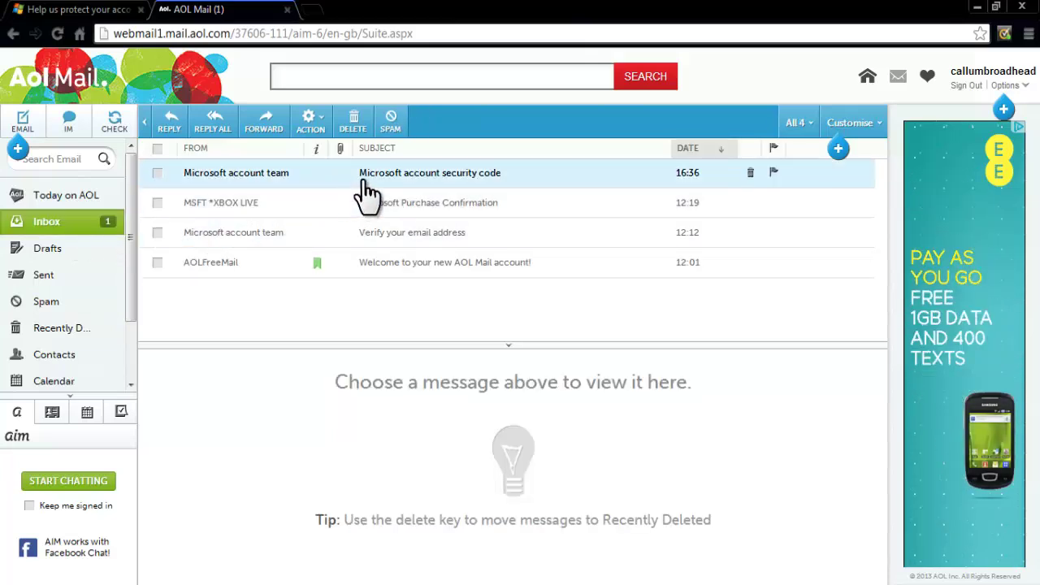
pyautogui.click(364, 179)
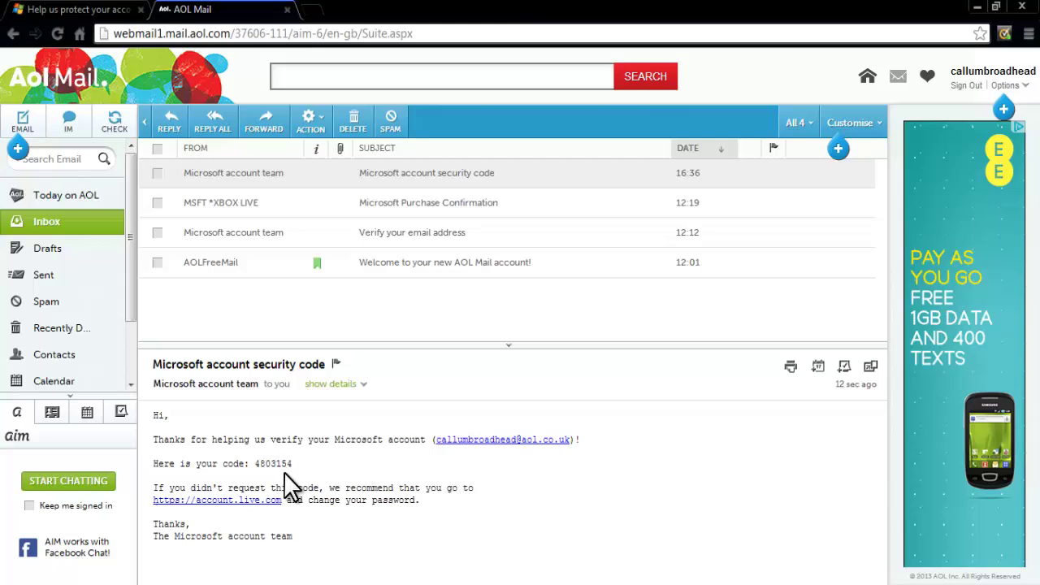
pyautogui.moveTo(293, 465); pyautogui.dragTo(255, 469)
pyautogui.rightClick(273, 469)
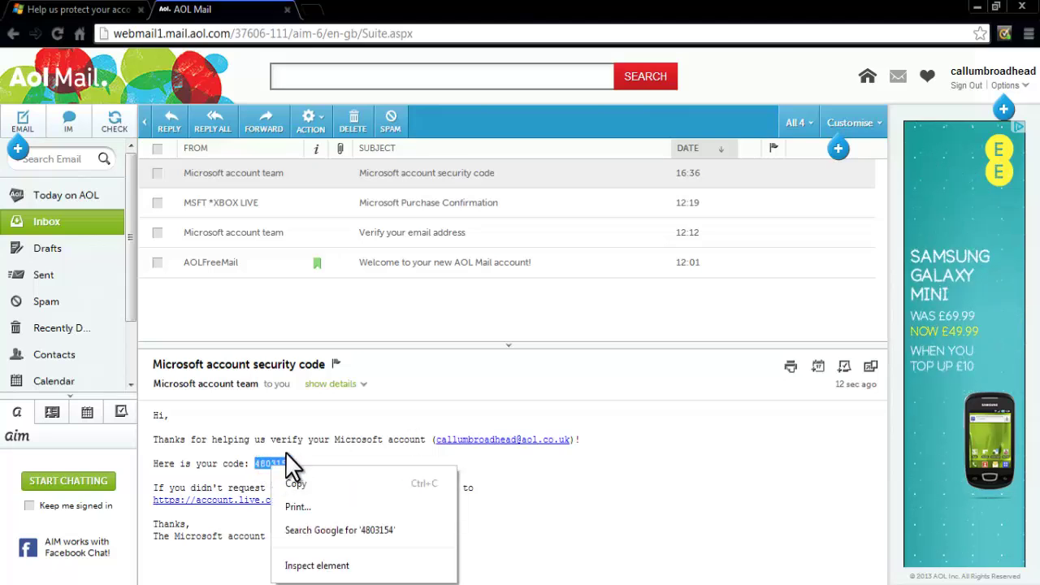
pyautogui.click(296, 484)
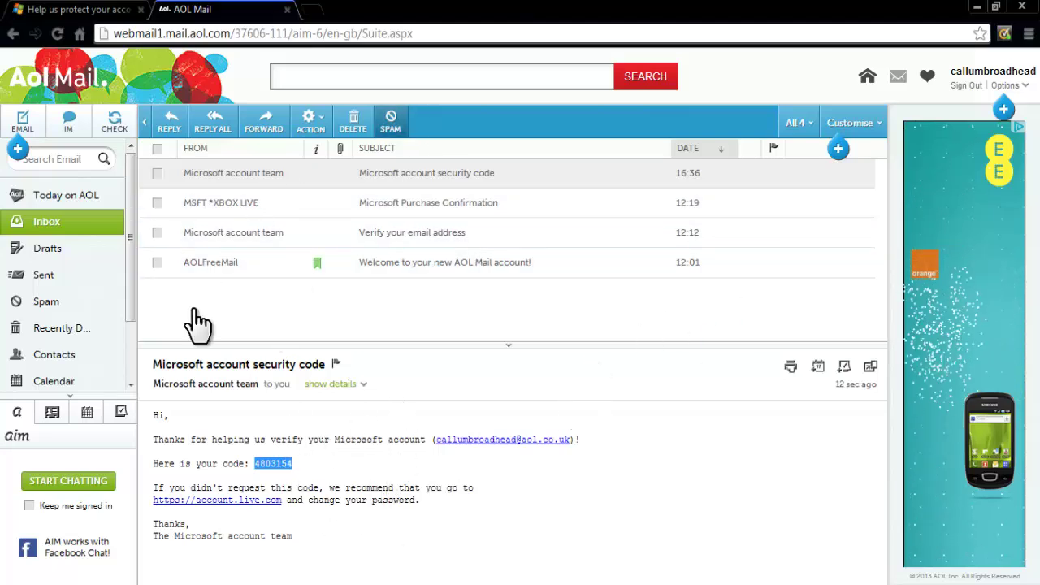
pyautogui.moveTo(246, 346); pyautogui.dragTo(272, 220)
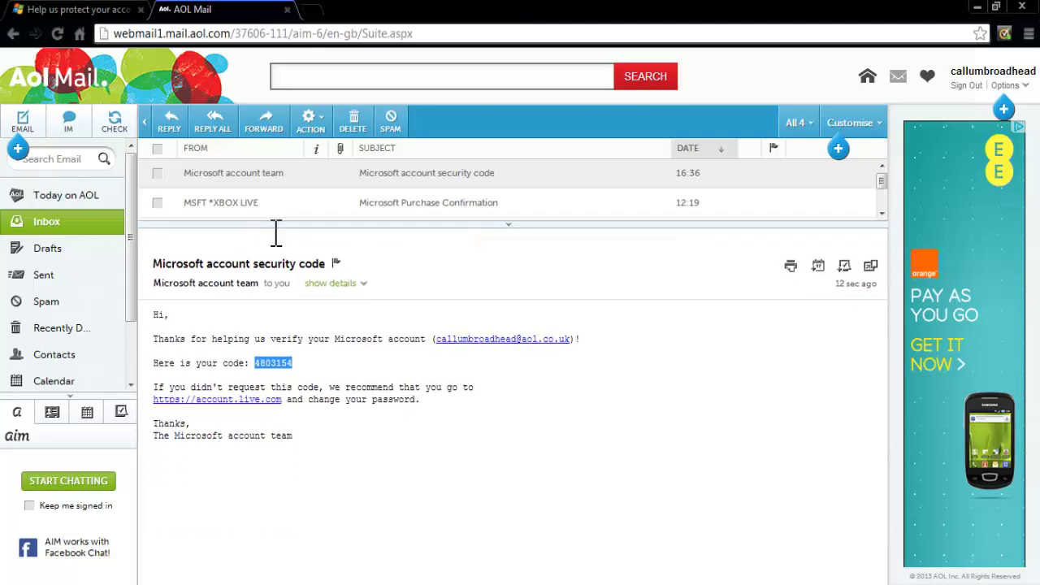
pyautogui.click(332, 336)
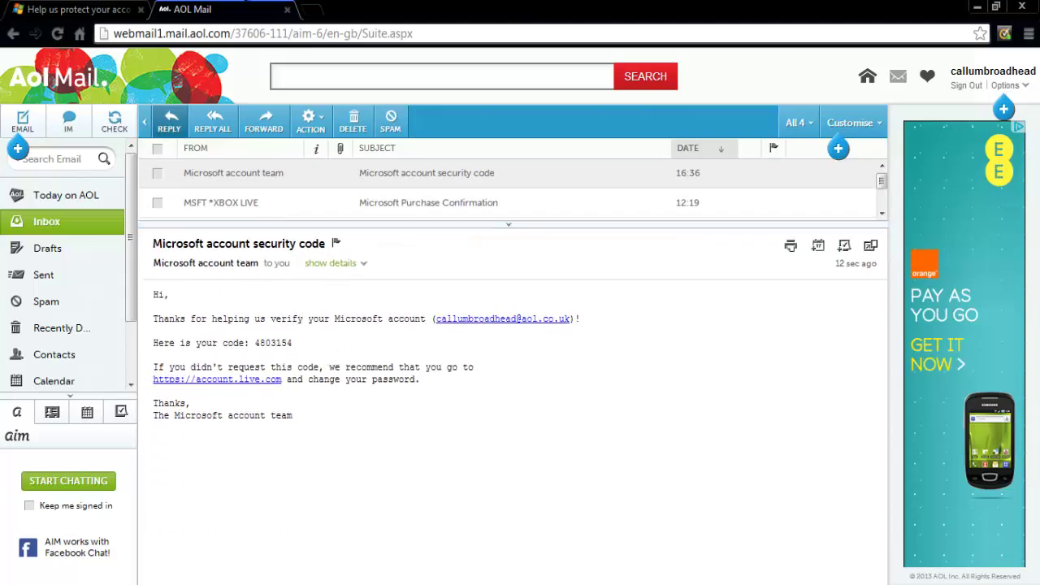
pyautogui.click(116, 9)
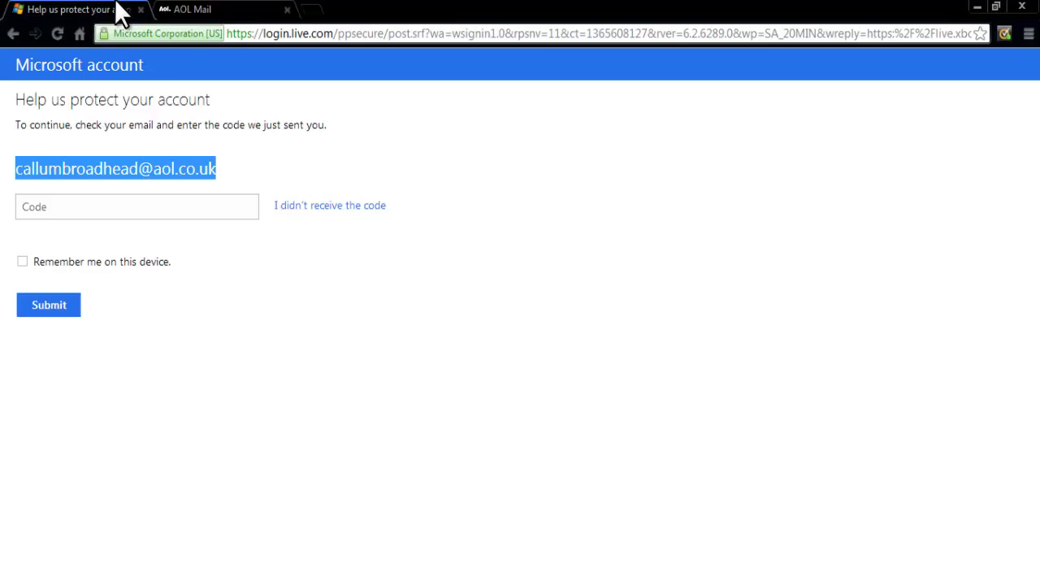
pyautogui.click(133, 203)
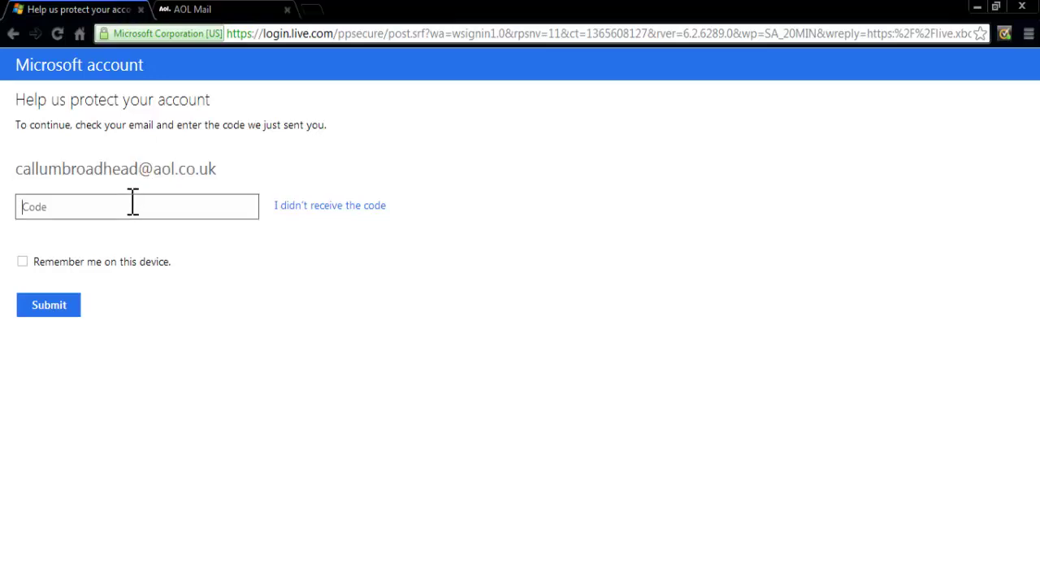
pyautogui.hotkey('ctrl', 'v')
pyautogui.click(58, 304)
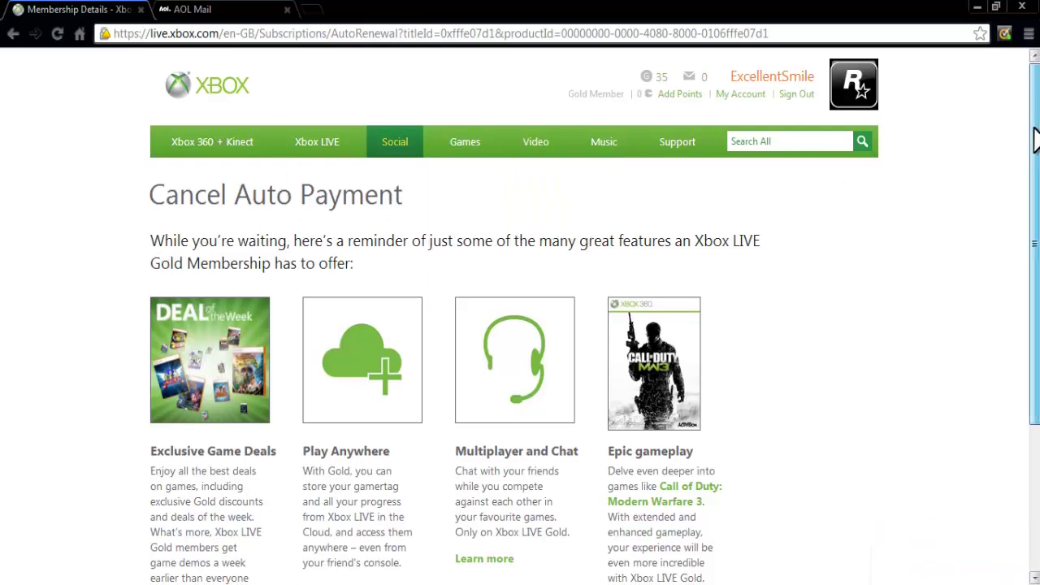
# Scroll past the Gold features reminder on Cancel Auto Payment and continue
pyautogui.scroll(-3, 1024, 333)
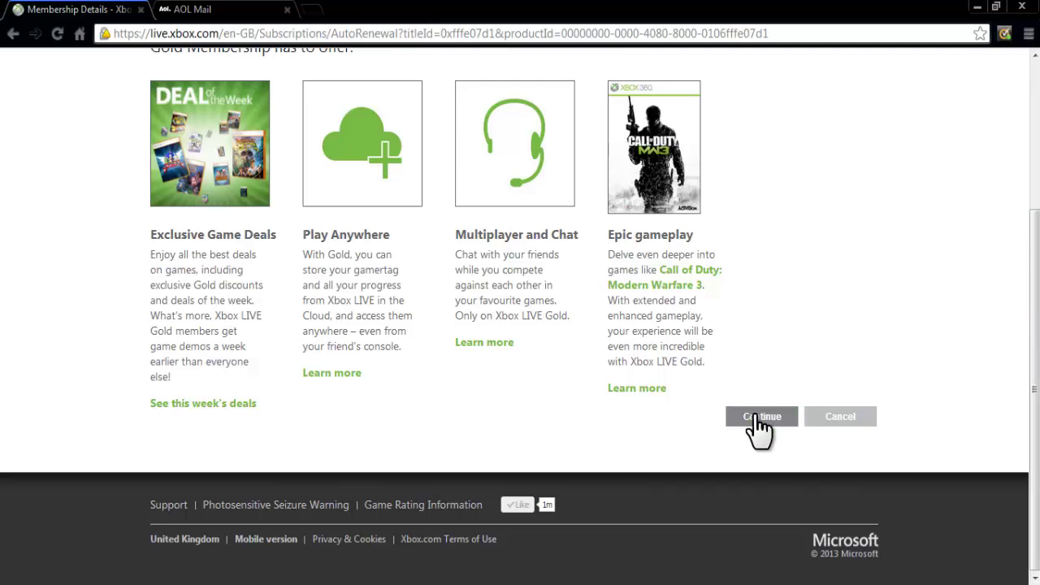
pyautogui.click(756, 423)
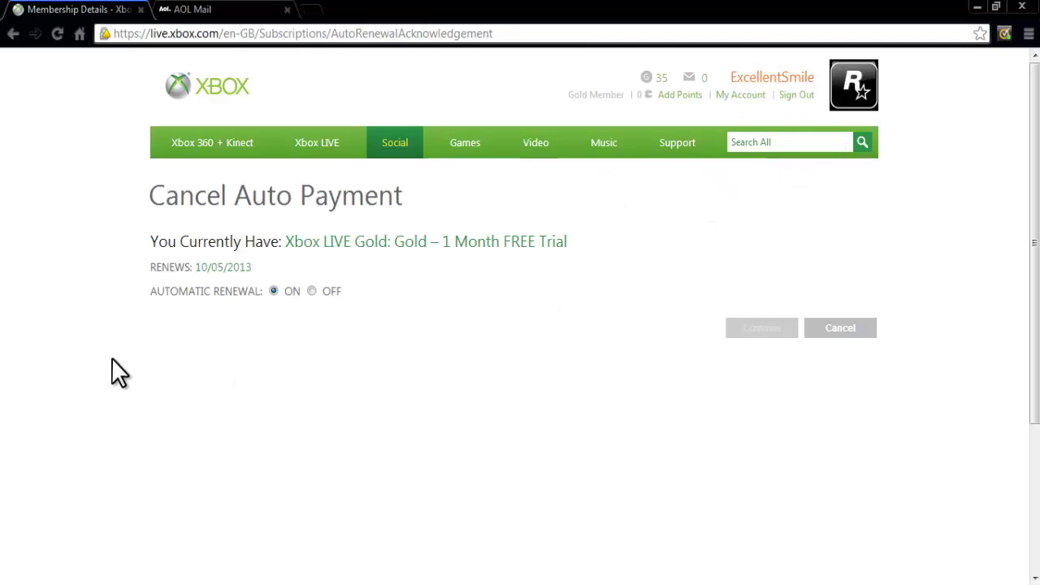
# Set Xbox LIVE Gold automatic renewal to Off and confirm the change
pyautogui.click(313, 291)
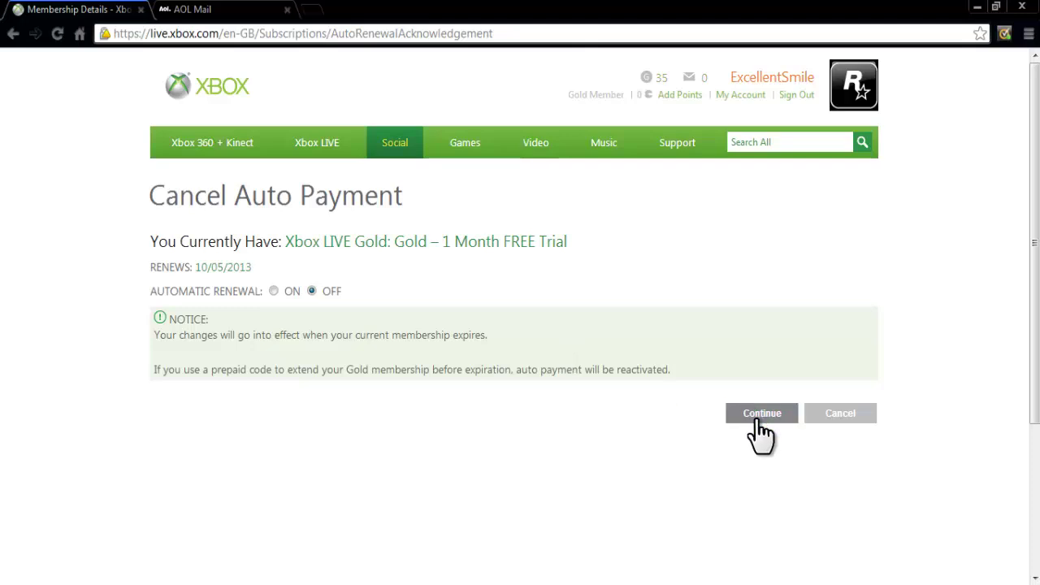
pyautogui.click(760, 423)
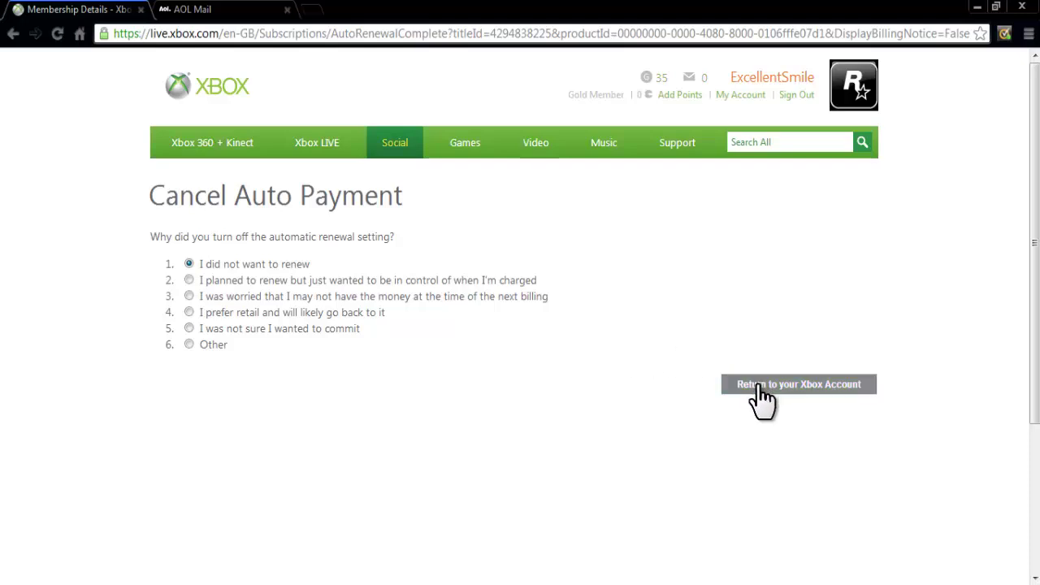
# Go back to My Account and recheck it after a brief AOL Mail tab visit
pyautogui.click(839, 397)
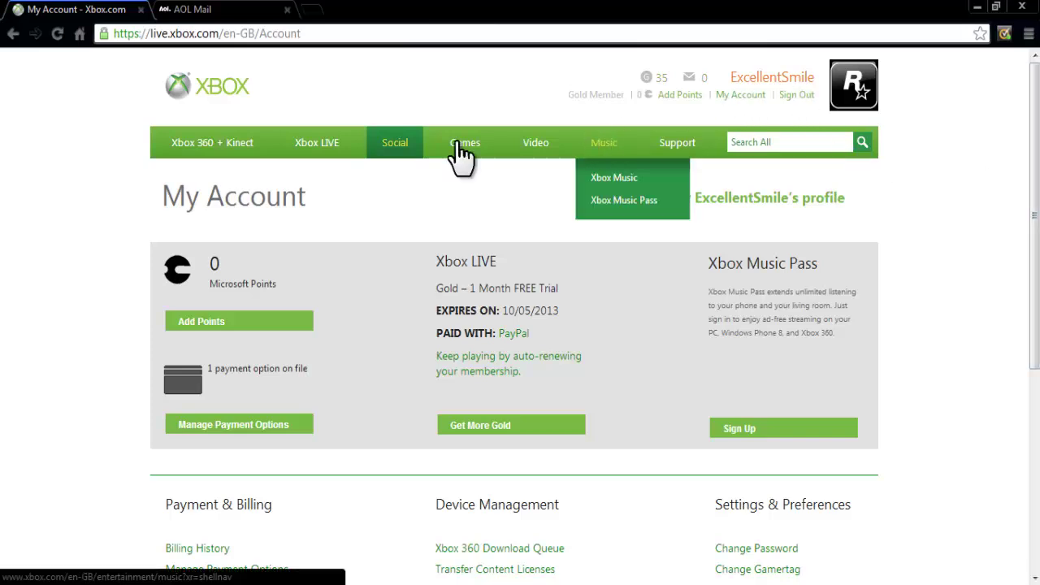
pyautogui.click(186, 10)
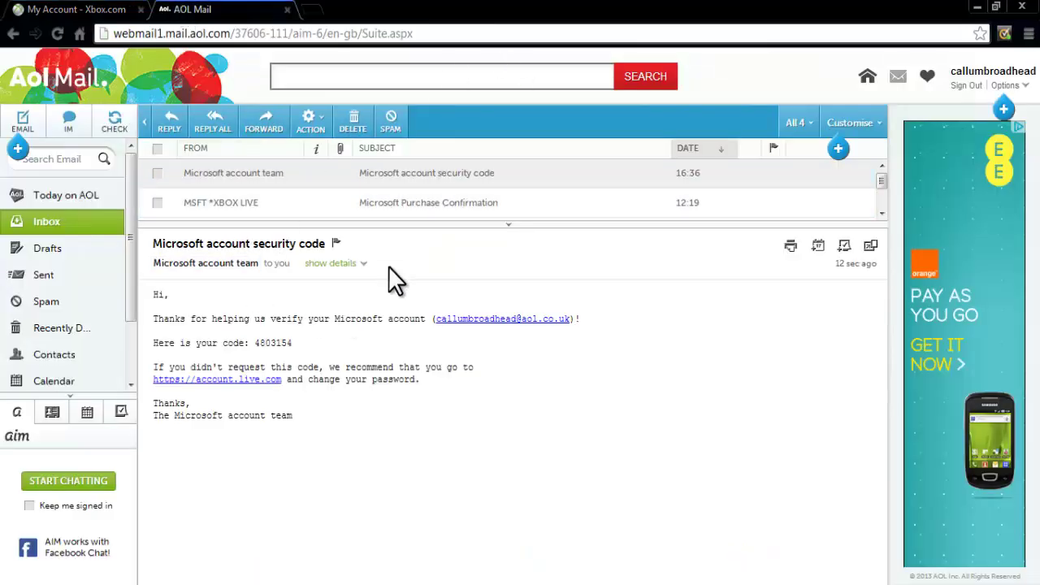
pyautogui.click(95, 10)
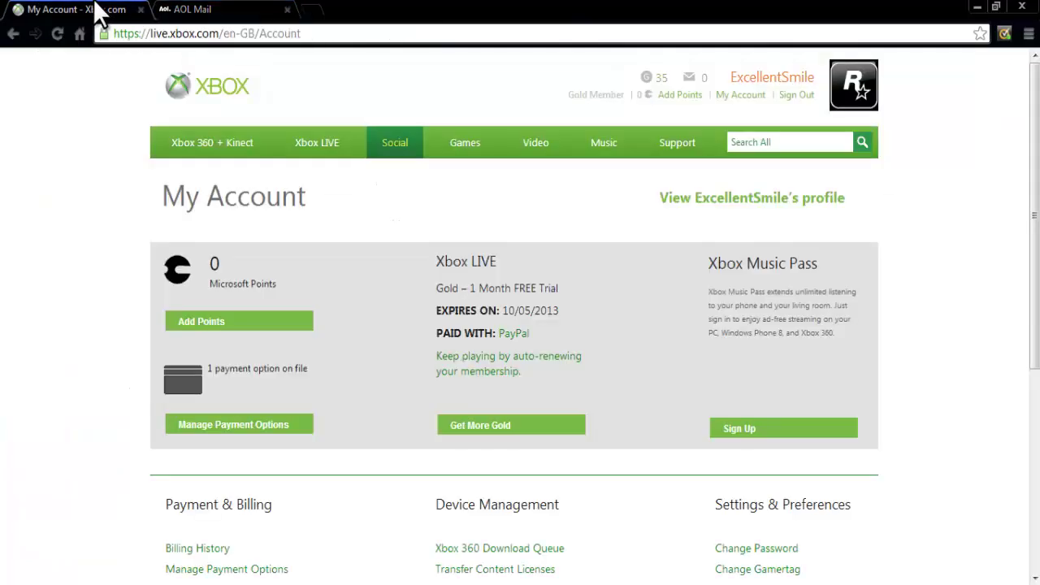